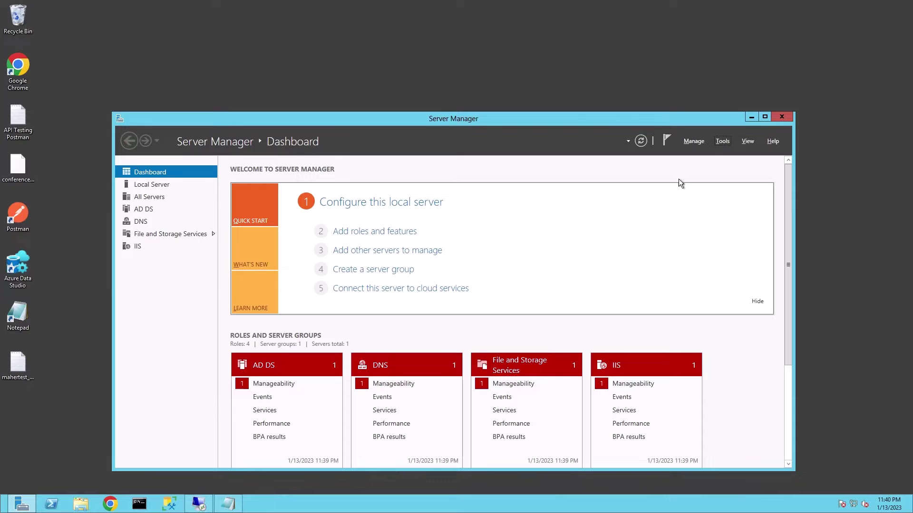
# Step: Launch Active Directory Users and Computers from Server Manager's Tools menu to view SYNCLAB.COM
pyautogui.click(723, 141)
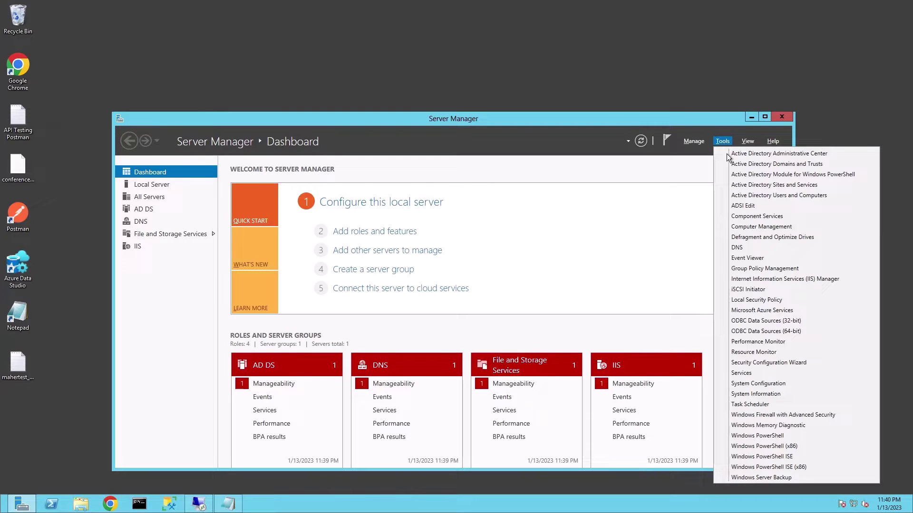
pyautogui.click(754, 196)
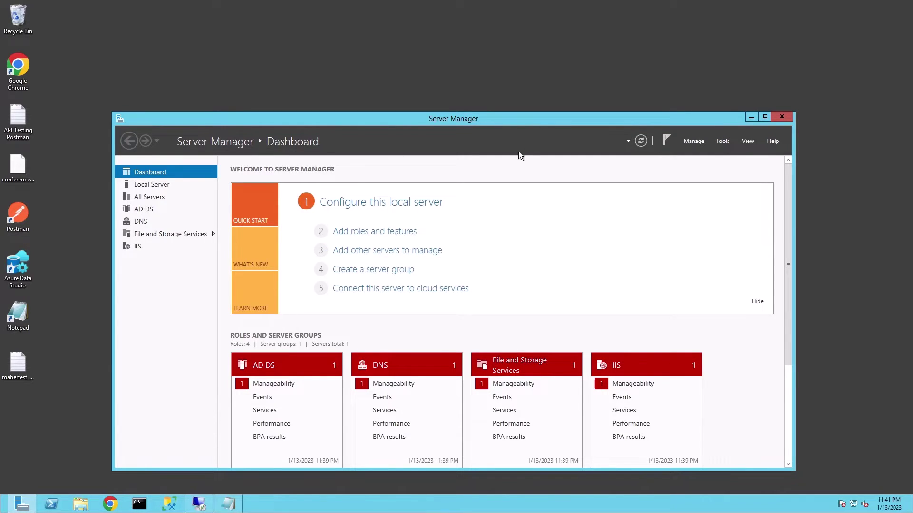
pyautogui.click(723, 142)
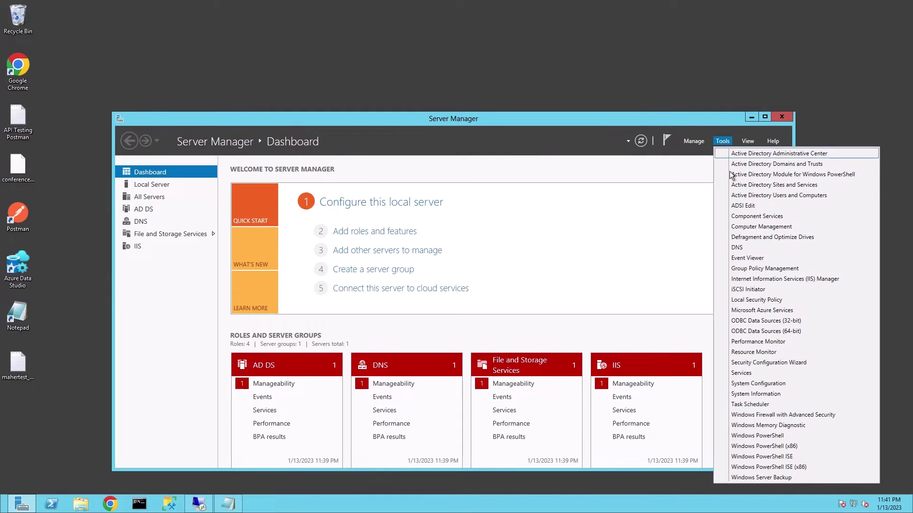
pyautogui.click(288, 47)
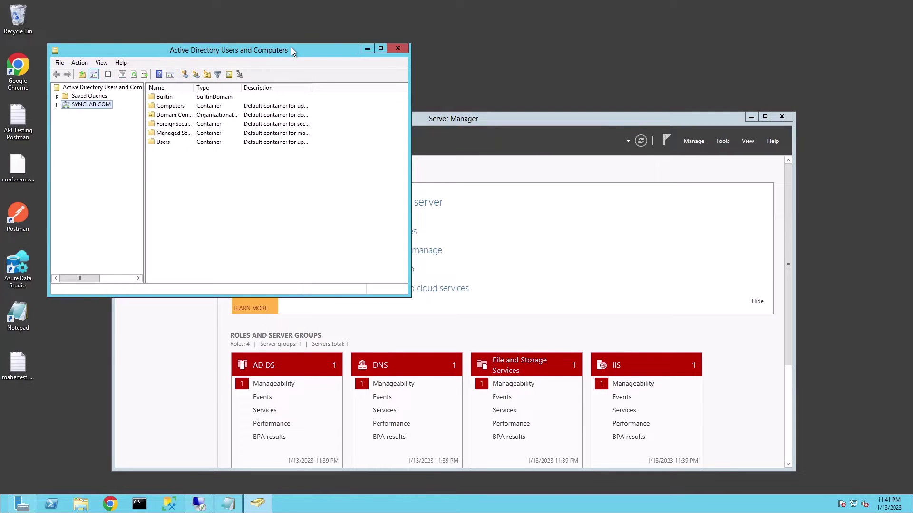
# Step: Maximize the console and verify SYNCLAB.COM's domain functional level is already Windows Server 2012
pyautogui.doubleClick(235, 48)
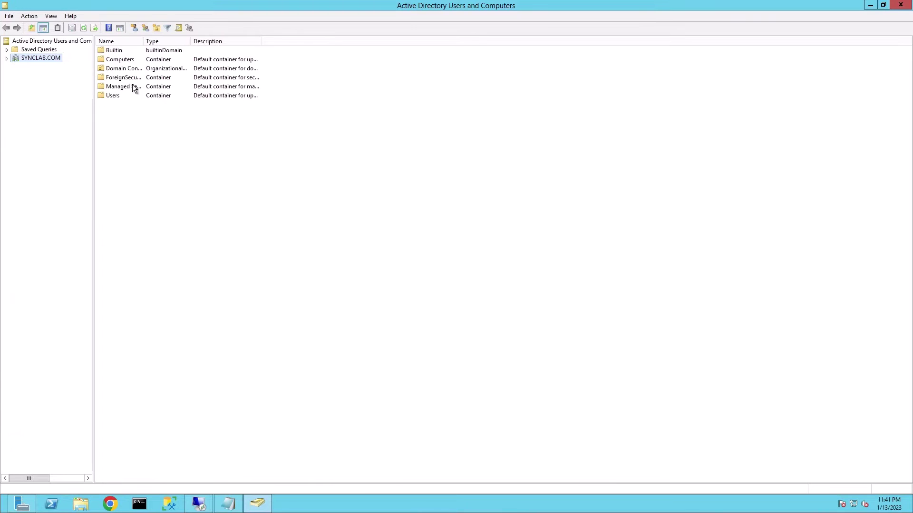
pyautogui.rightClick(42, 57)
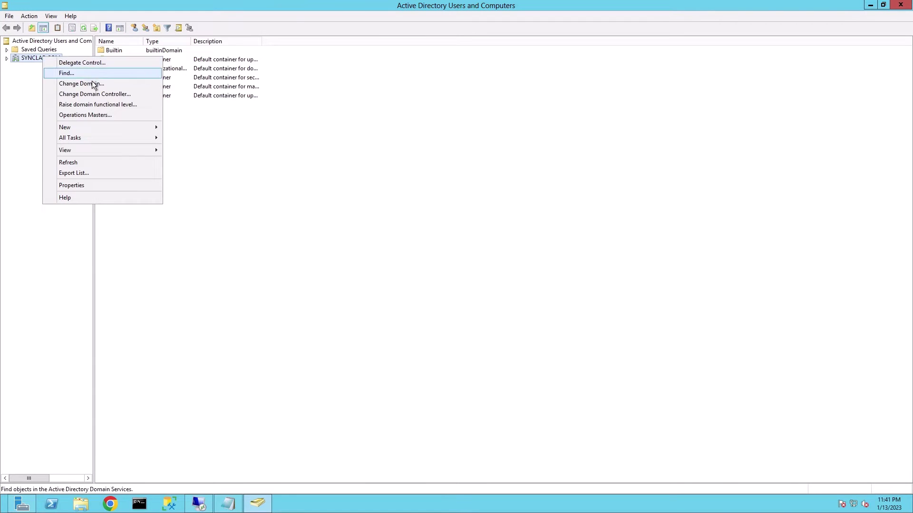
pyautogui.click(130, 105)
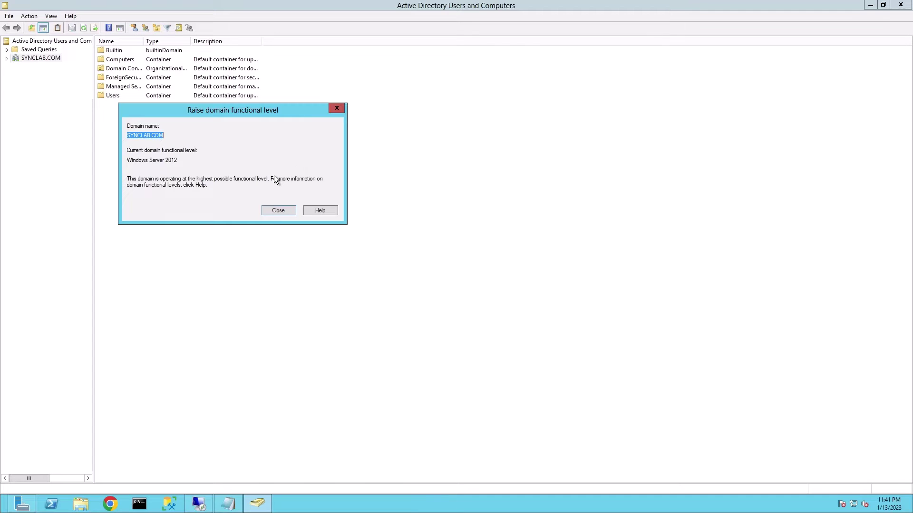
pyautogui.click(278, 212)
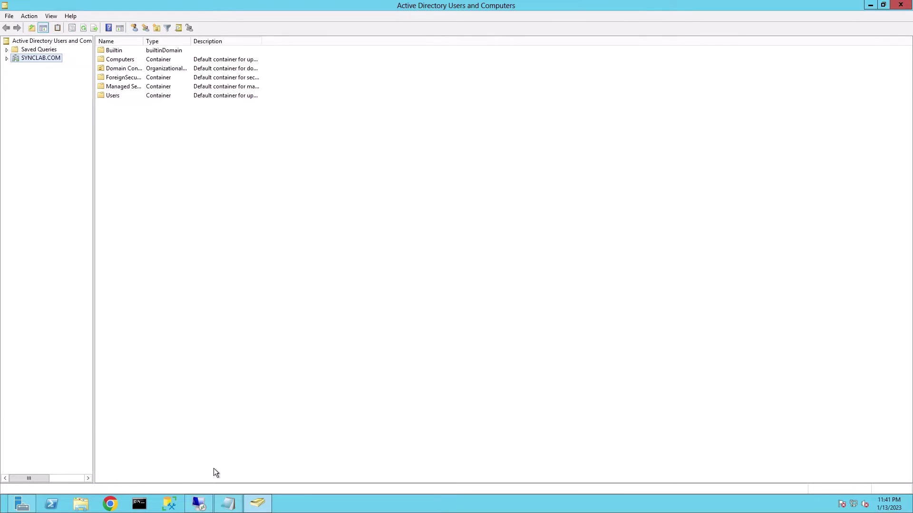
# Step: On the APPDC22 remote session, show This PC's system properties in Settings
pyautogui.click(199, 504)
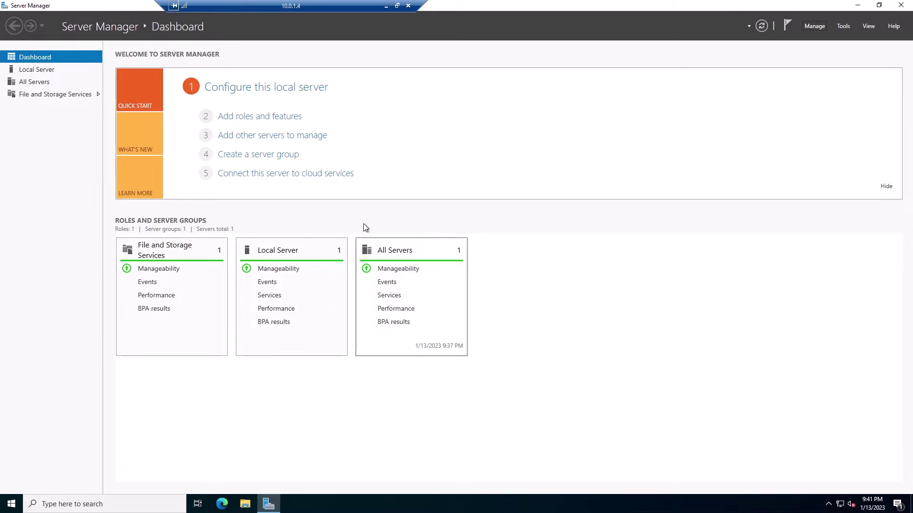
pyautogui.click(245, 504)
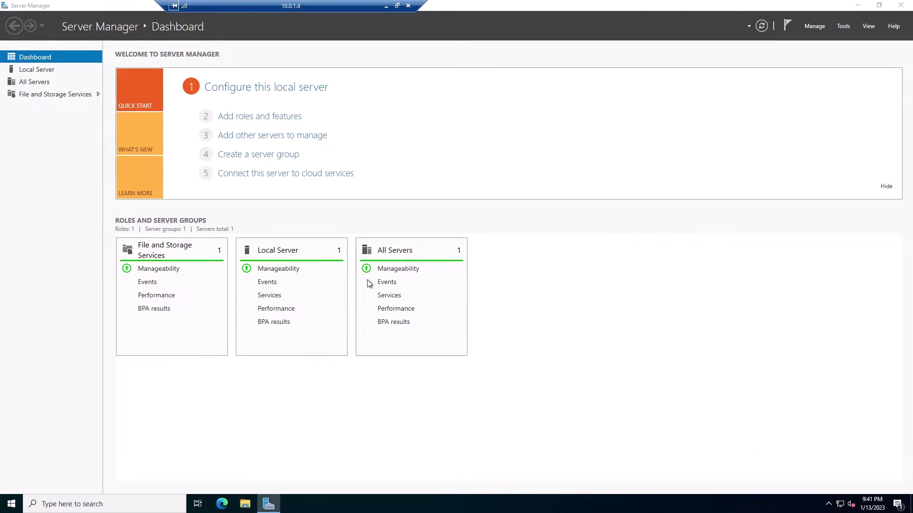
pyautogui.rightClick(236, 220)
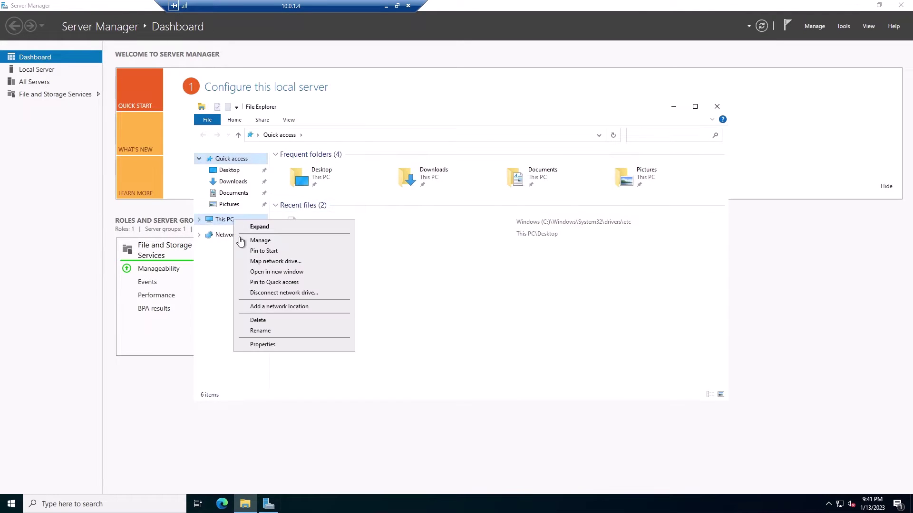
pyautogui.click(263, 345)
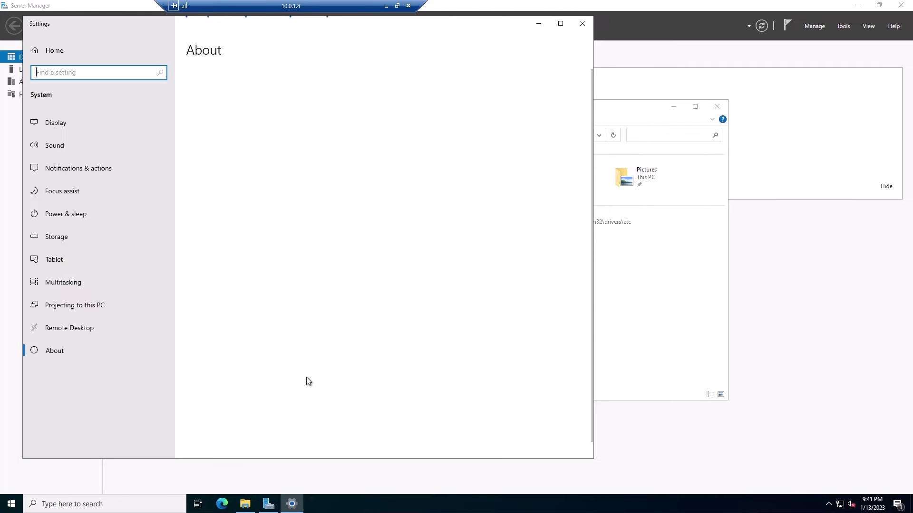
# Step: Note the Windows Server 2022 Datacenter edition and APPDC22.SYNCLAB.COM name, then close Settings
pyautogui.moveTo(253, 325); pyautogui.dragTo(347, 324)
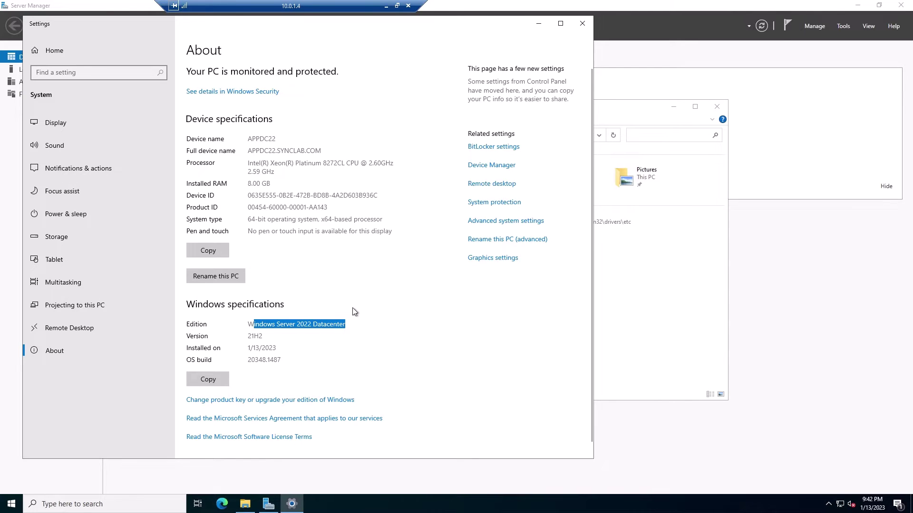
pyautogui.doubleClick(266, 139)
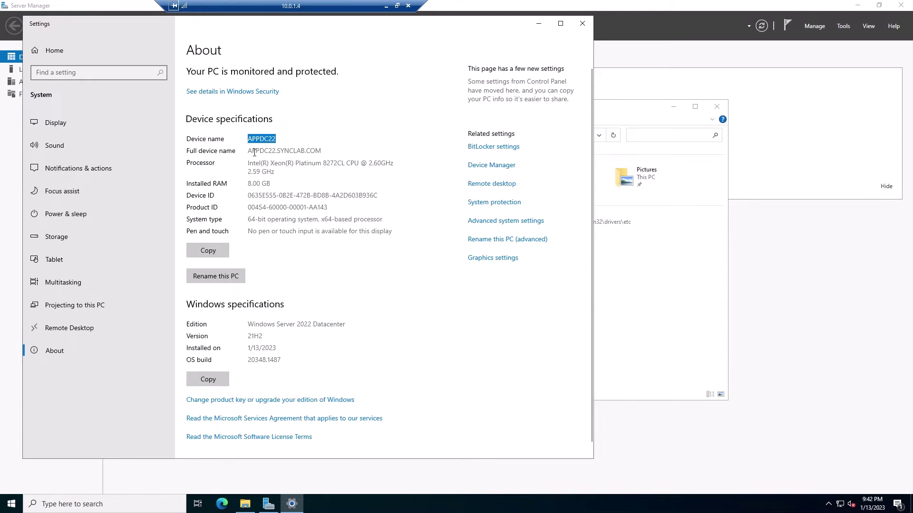
pyautogui.moveTo(252, 151); pyautogui.dragTo(322, 151)
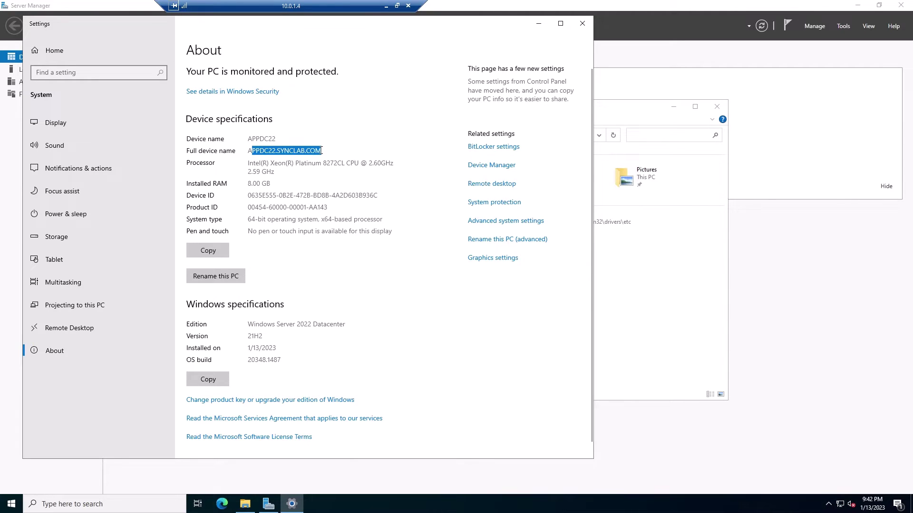
pyautogui.click(582, 24)
# Step: Start the Add Roles and Features Wizard with default installation type and APPDC22.SYNCLAB.COM as target
pyautogui.click(673, 107)
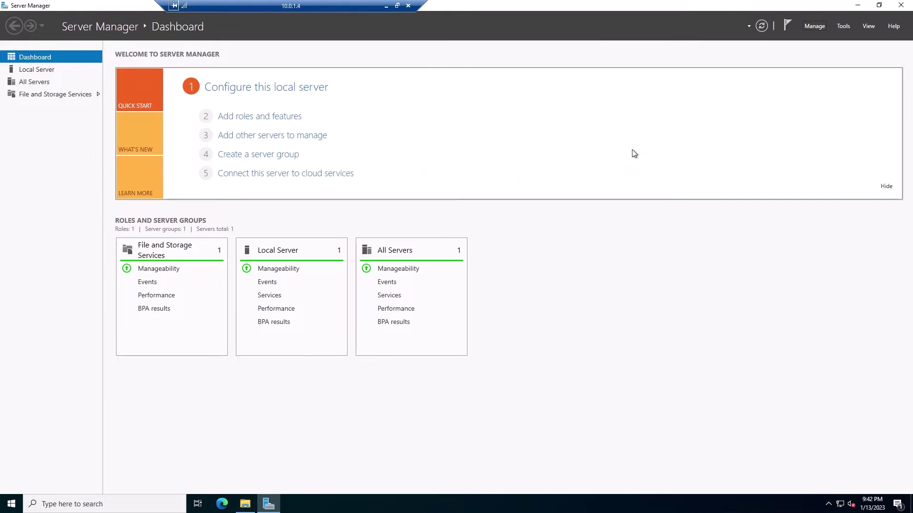
pyautogui.click(811, 25)
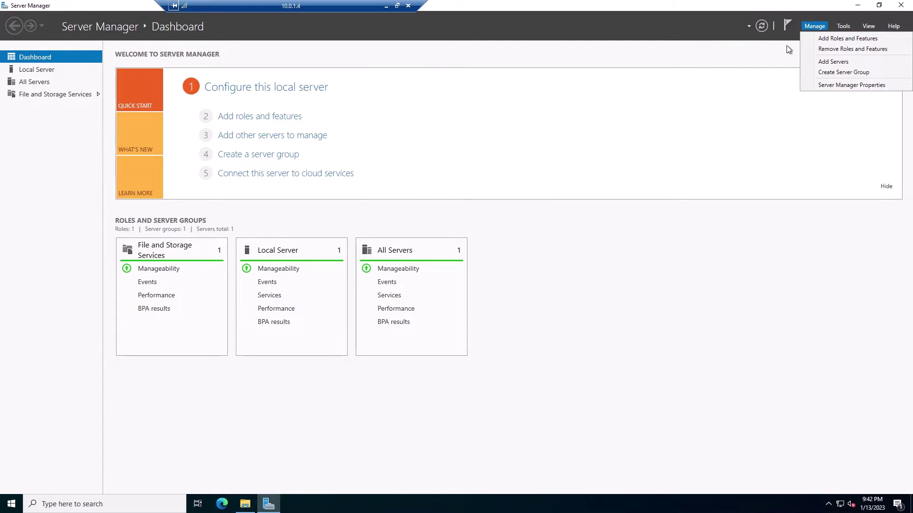
pyautogui.click(851, 40)
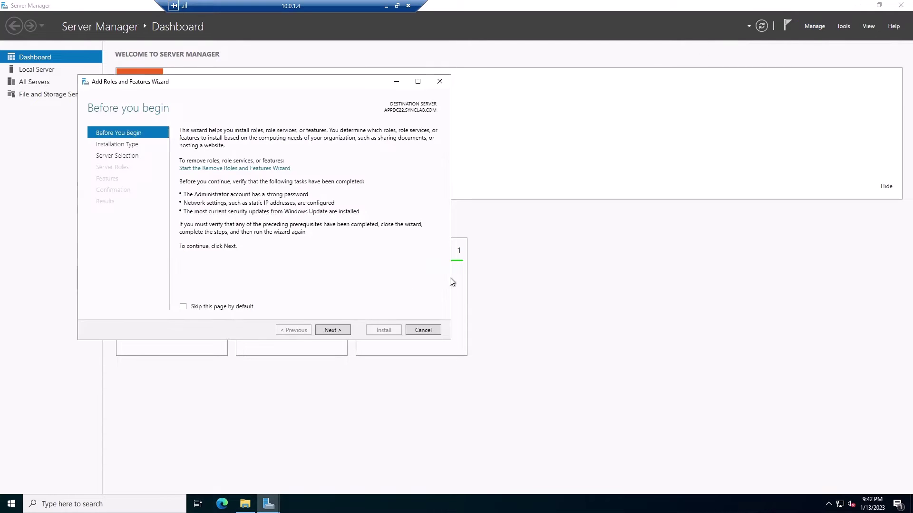
pyautogui.click(332, 330)
pyautogui.click(333, 330)
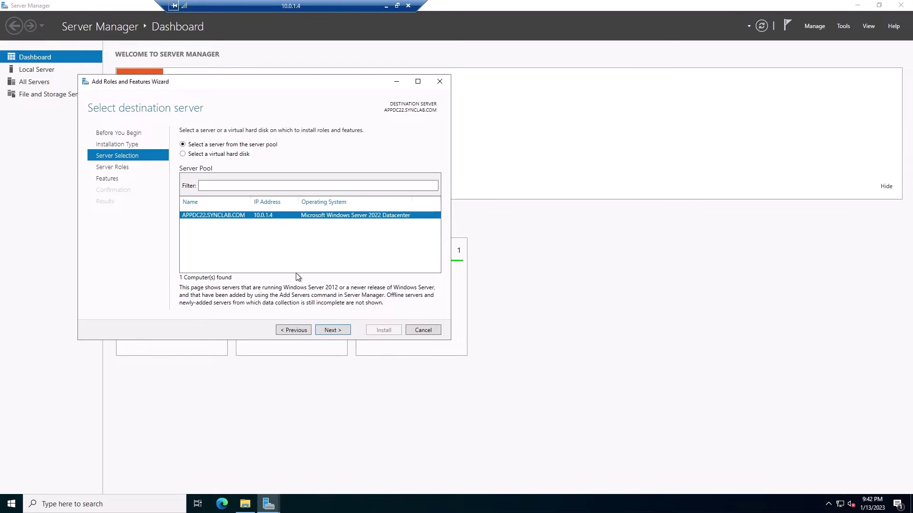
pyautogui.click(331, 328)
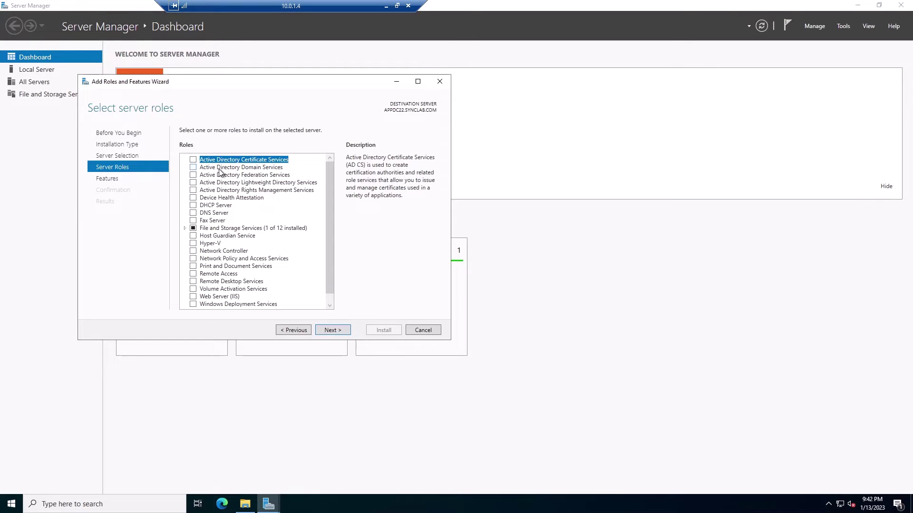
# Step: Select Active Directory Domain Services and DNS Server with required features, continuing to Confirmation
pyautogui.click(193, 168)
pyautogui.click(290, 291)
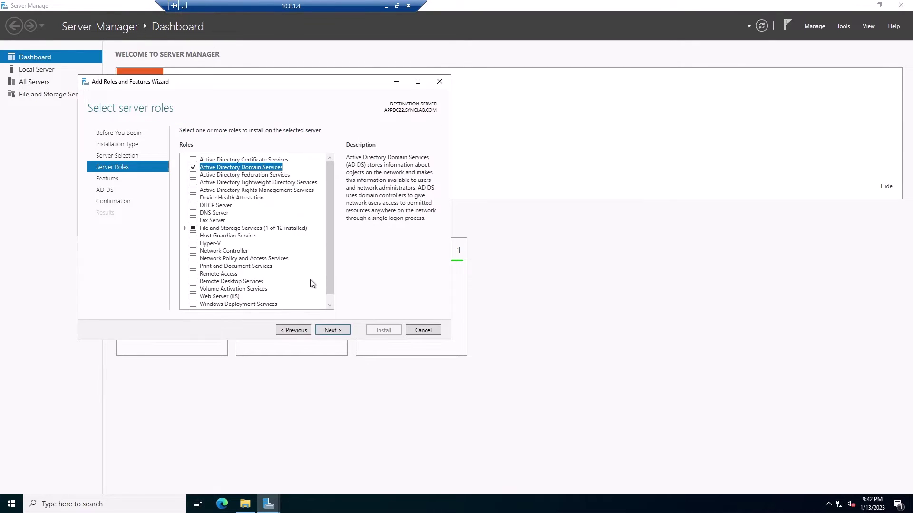
pyautogui.click(193, 213)
pyautogui.click(287, 287)
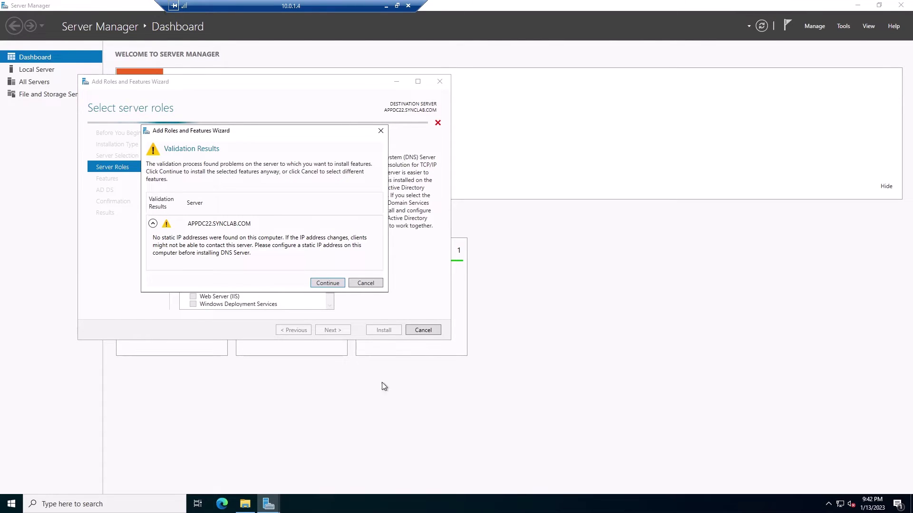
pyautogui.click(328, 282)
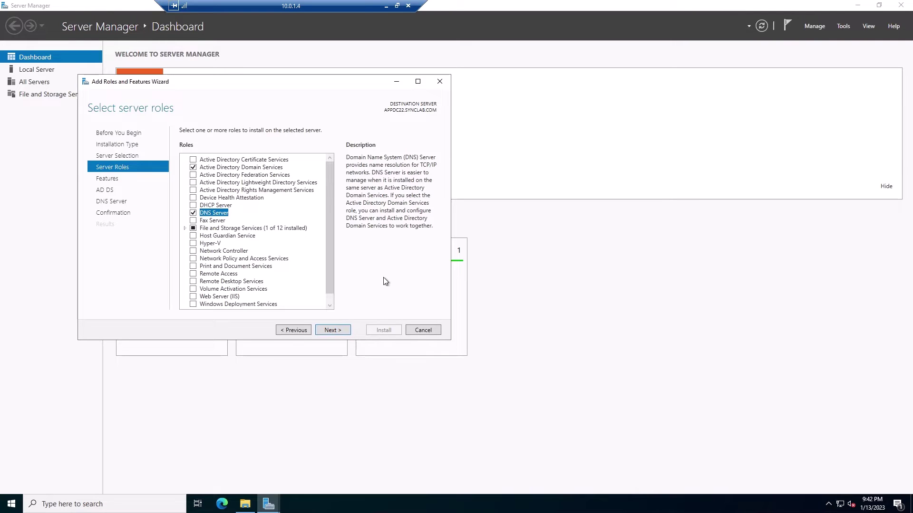
pyautogui.click(339, 329)
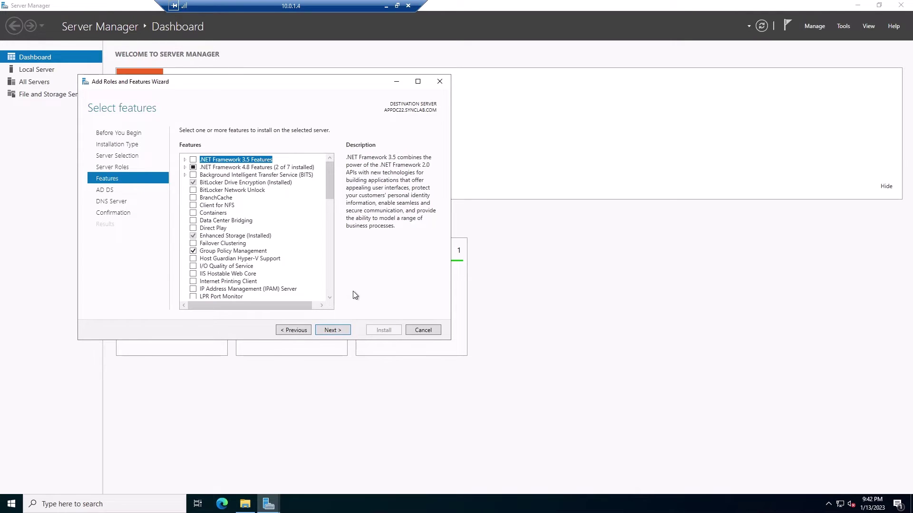
pyautogui.click(341, 331)
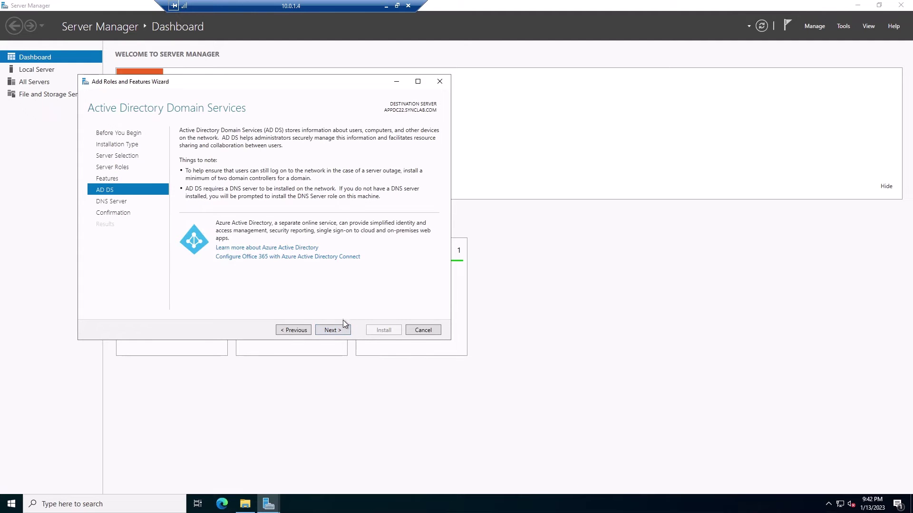
pyautogui.click(342, 331)
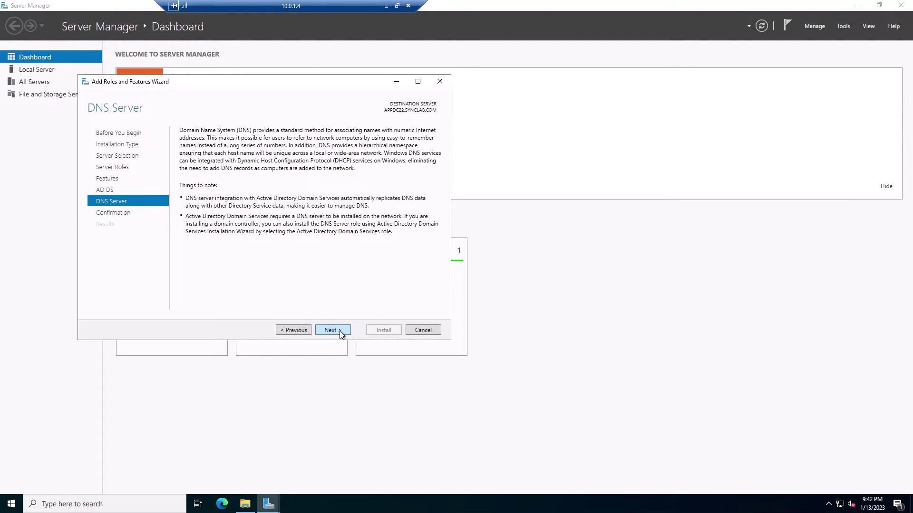
pyautogui.click(339, 331)
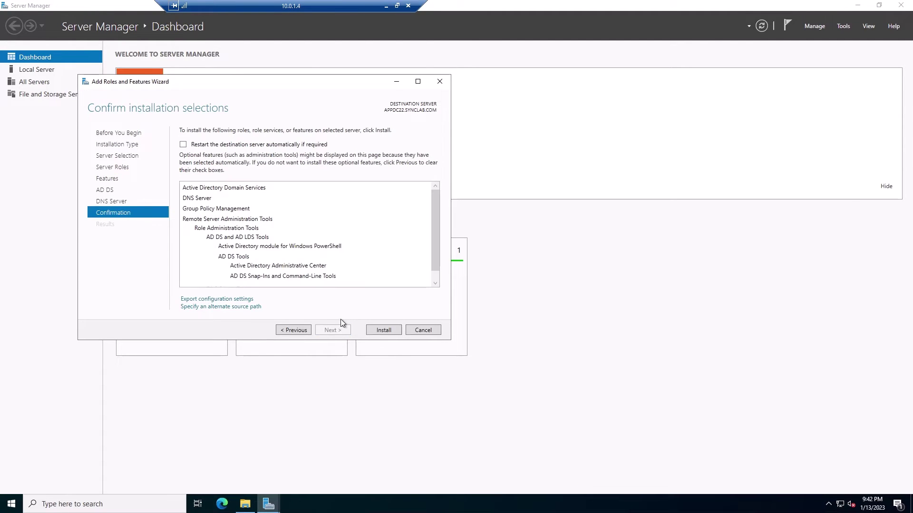
# Step: Install the AD DS and DNS roles, then launch promotion of this server to a domain controller
pyautogui.click(384, 329)
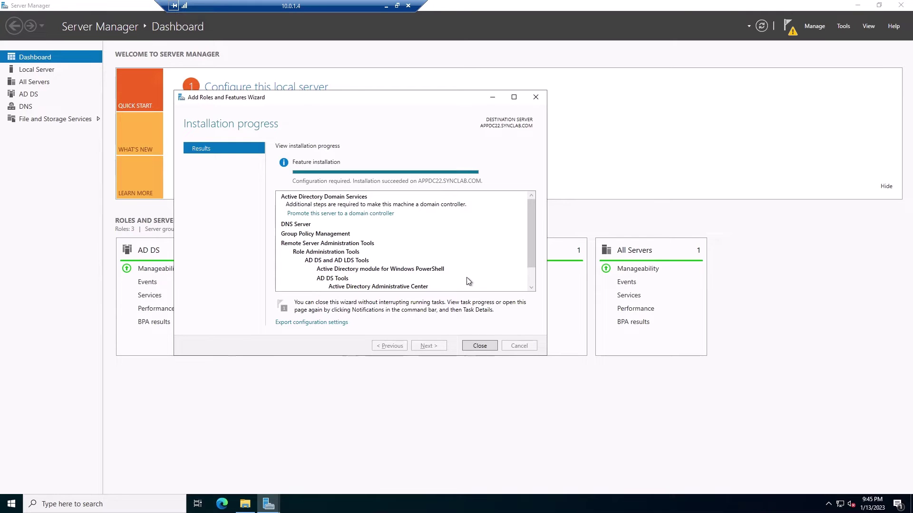
pyautogui.click(477, 347)
pyautogui.click(790, 27)
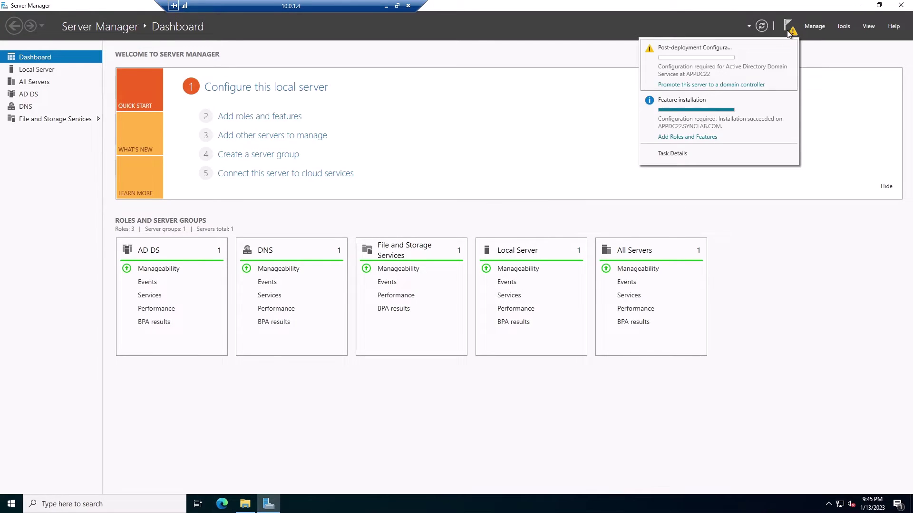
pyautogui.click(697, 85)
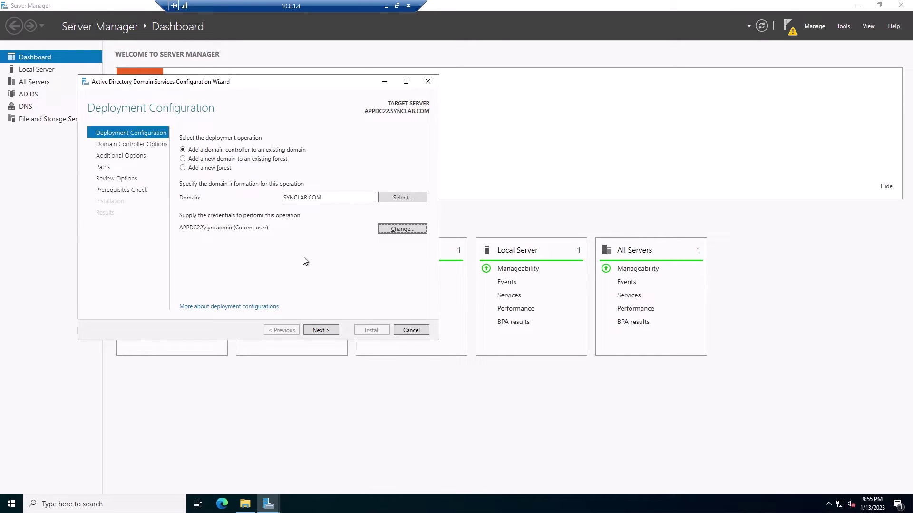
pyautogui.click(386, 7)
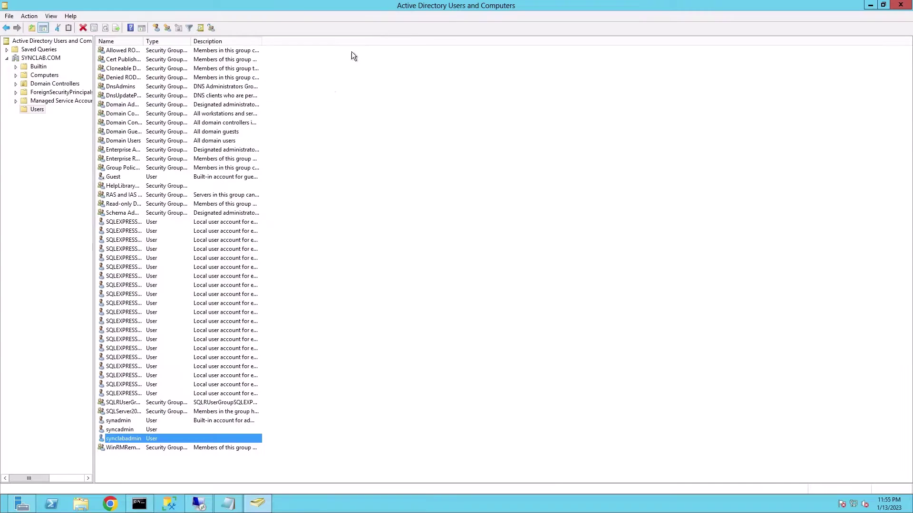
# Step: Inspect the domain admin account's Account and Member Of tabs, then cancel without changes
pyautogui.doubleClick(144, 439)
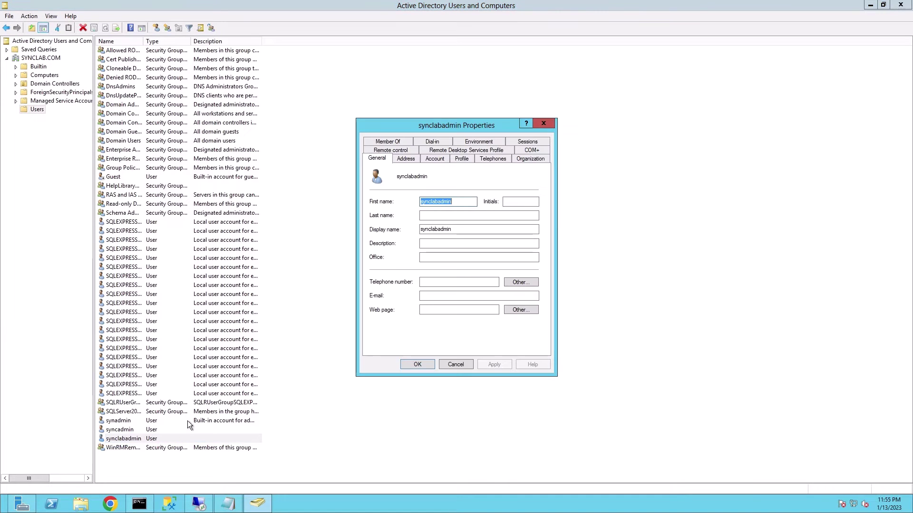
pyautogui.click(445, 160)
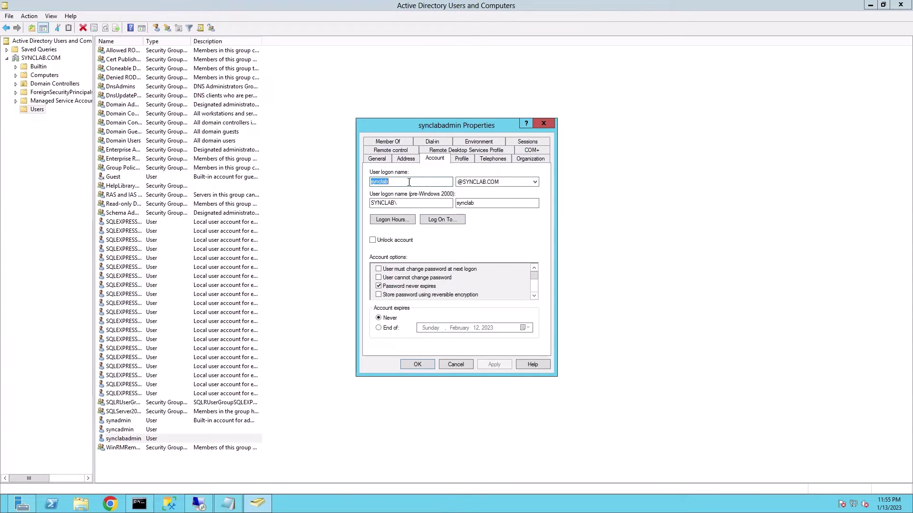
pyautogui.click(395, 142)
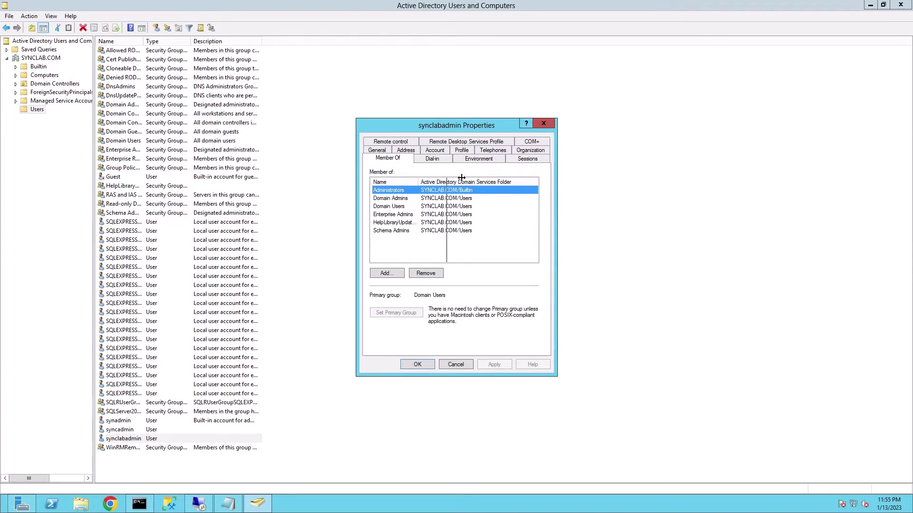
pyautogui.moveTo(418, 181); pyautogui.dragTo(461, 182)
pyautogui.click(411, 231)
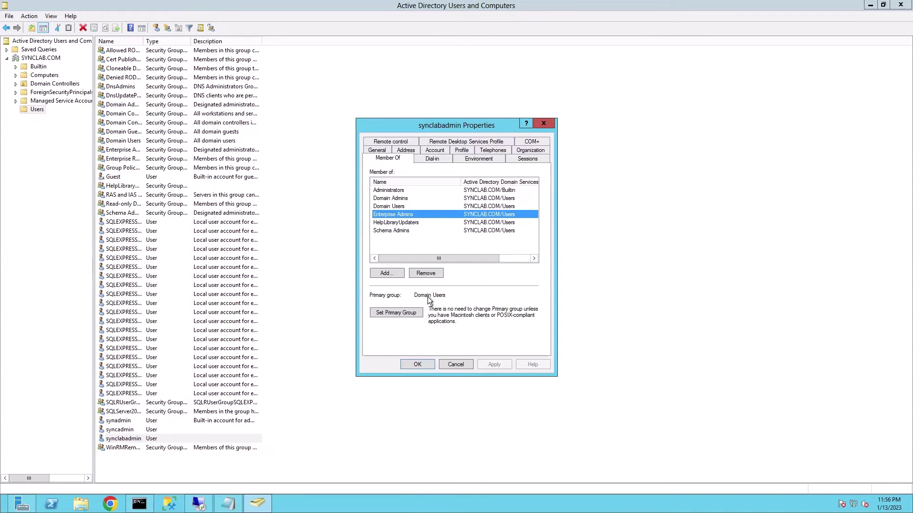
pyautogui.click(454, 365)
# Step: Enter the SYNCLAB domain admin user name and password as deployment credentials and continue
pyautogui.click(229, 505)
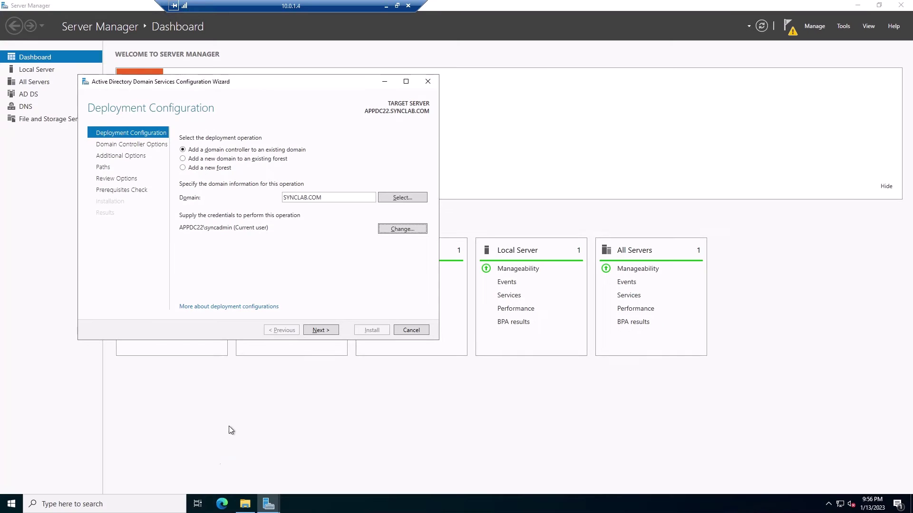
pyautogui.click(398, 231)
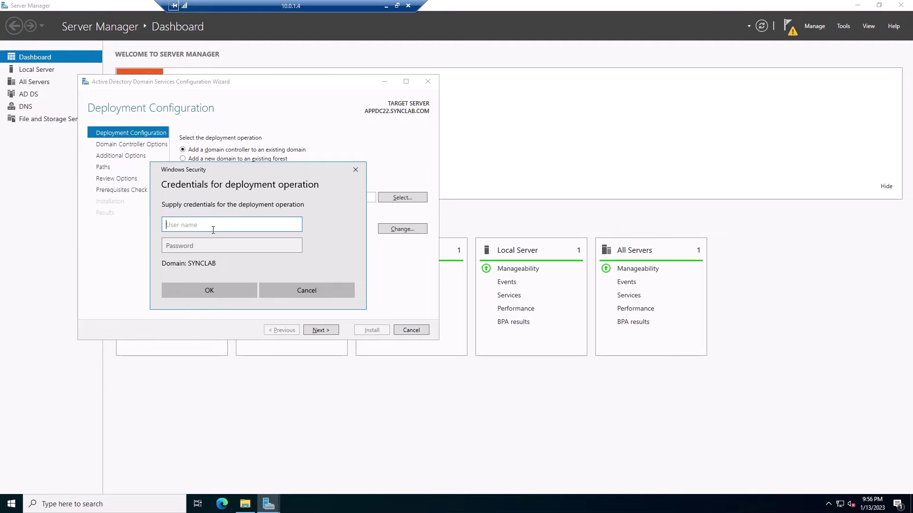
pyautogui.write('synclab')
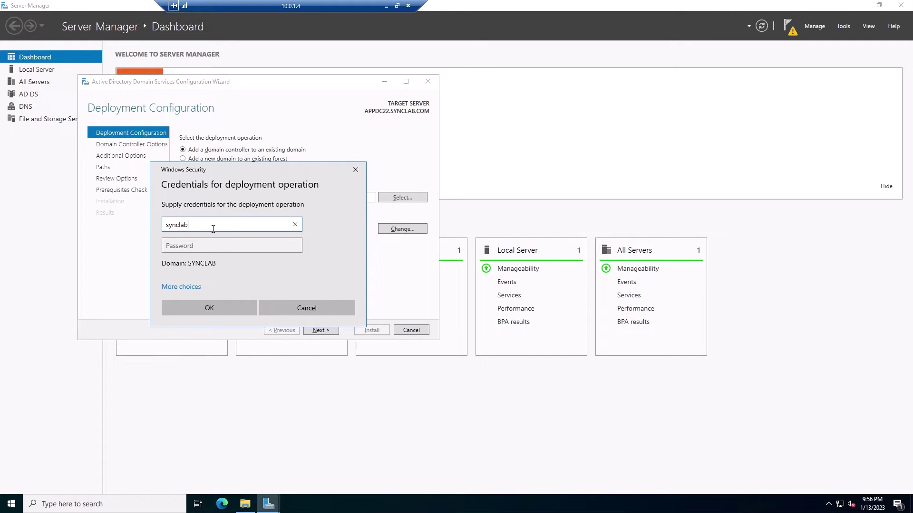
pyautogui.press('Tab')
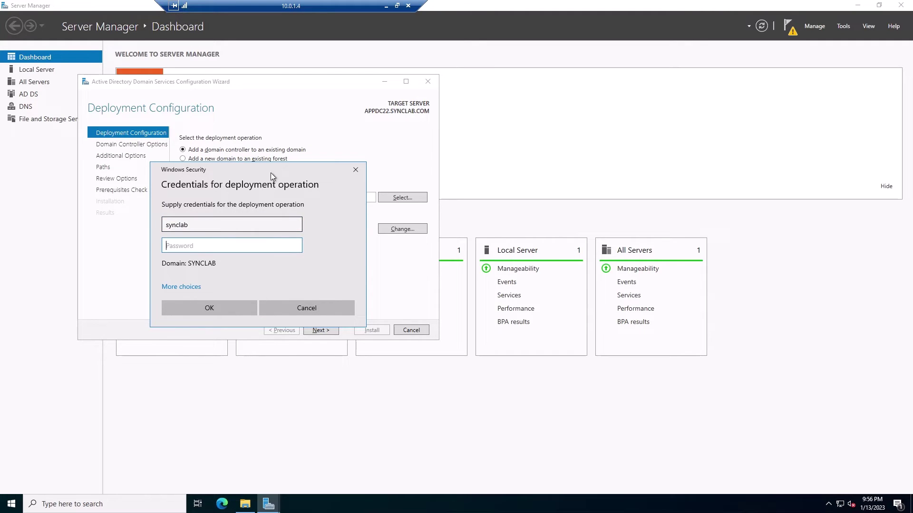
pyautogui.write('****************')
pyautogui.click(223, 313)
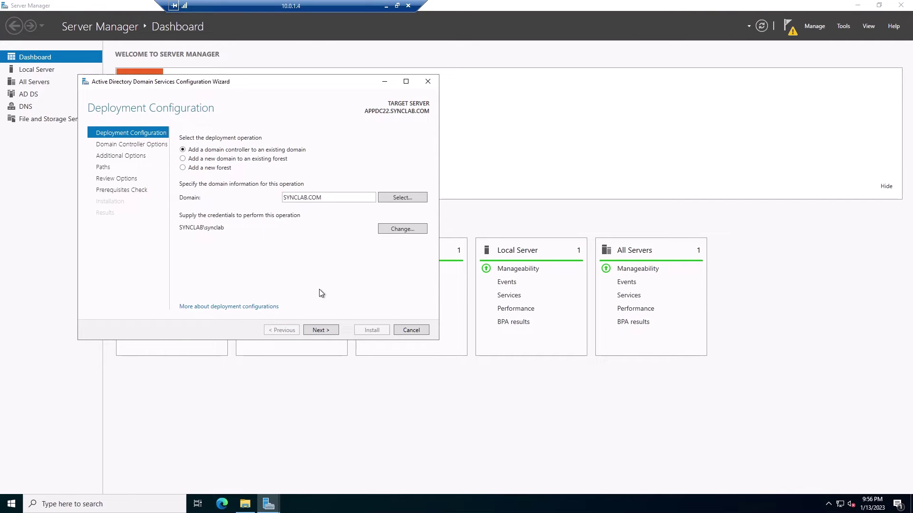
pyautogui.click(321, 331)
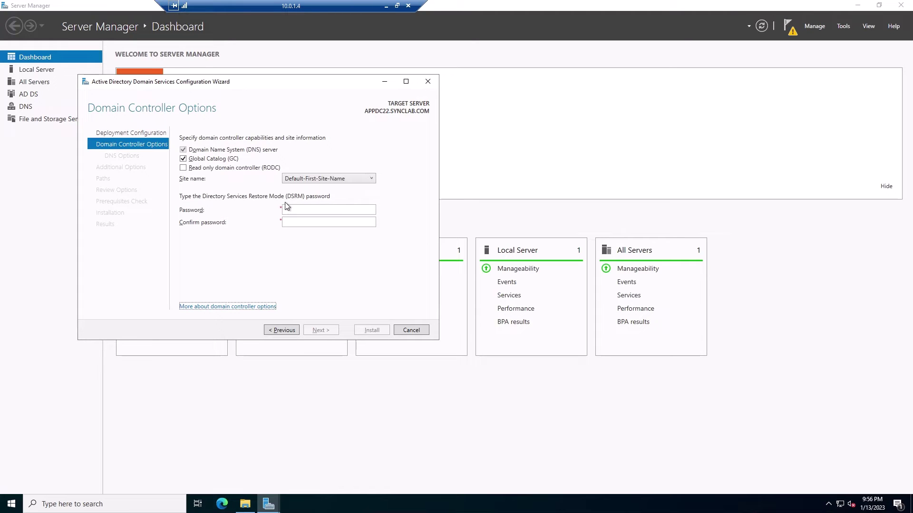
# Step: Enter the Directory Services Restore Mode password and paste the same confirmation
pyautogui.click(306, 212)
pyautogui.click(306, 209)
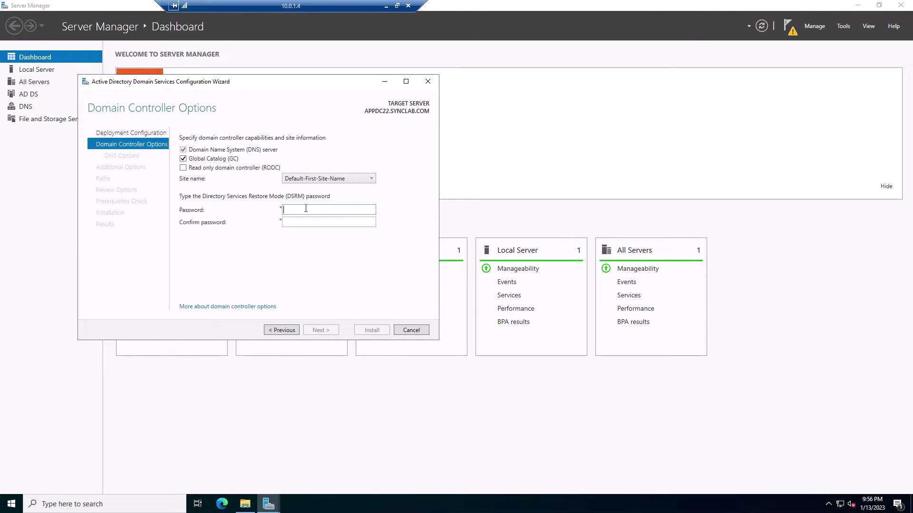
pyautogui.click(311, 226)
pyautogui.hotkey('ctrl', 'v')
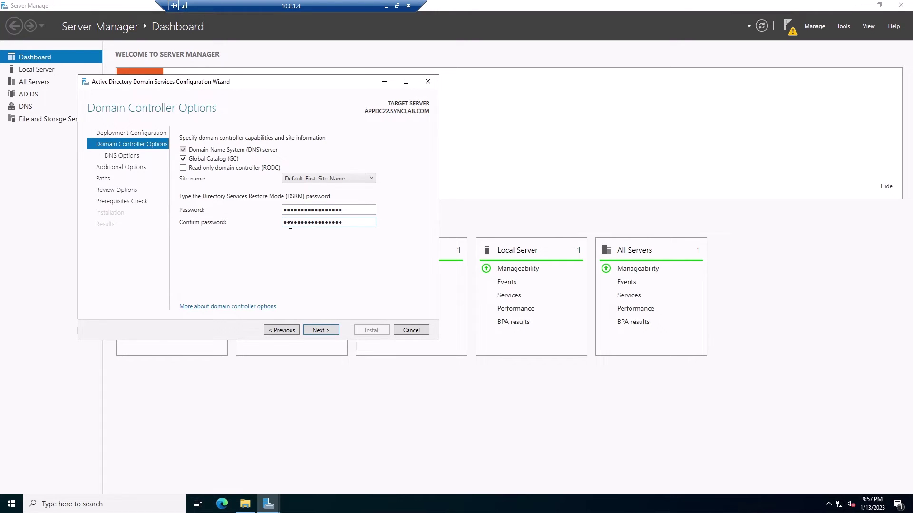
# Step: Keep Default-First-Site-Name as the site and advance past DNS Options to Additional Options
pyautogui.click(372, 180)
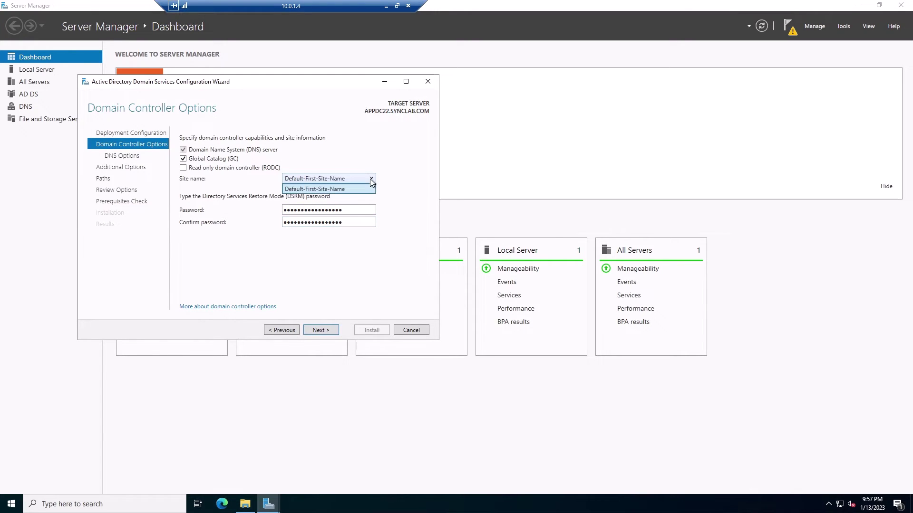
pyautogui.click(402, 178)
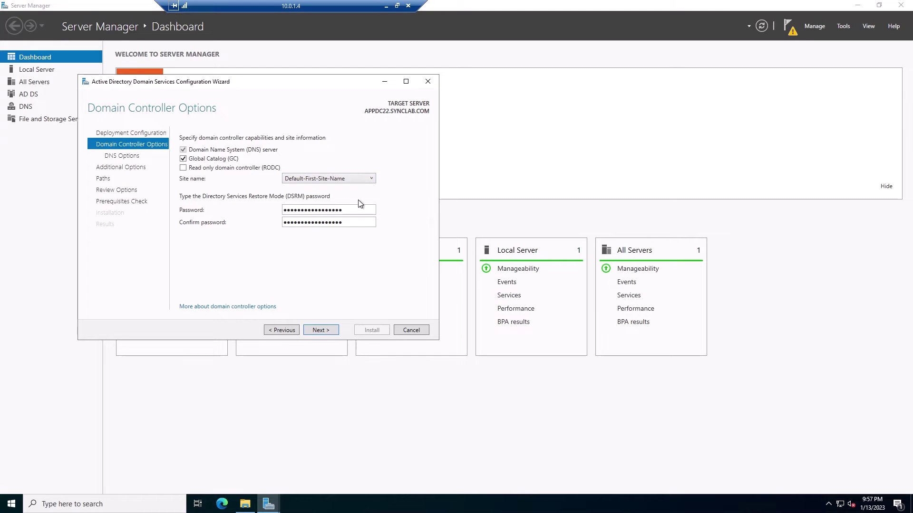
pyautogui.click(330, 330)
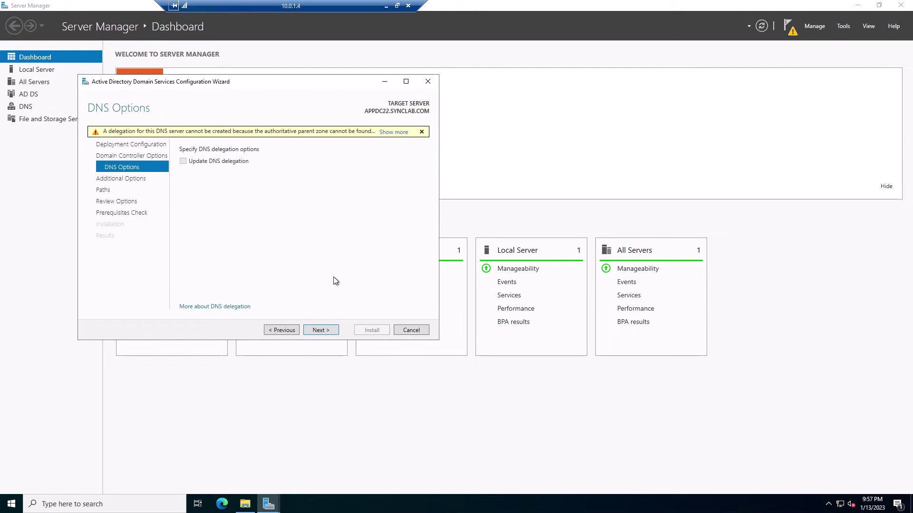
pyautogui.click(319, 330)
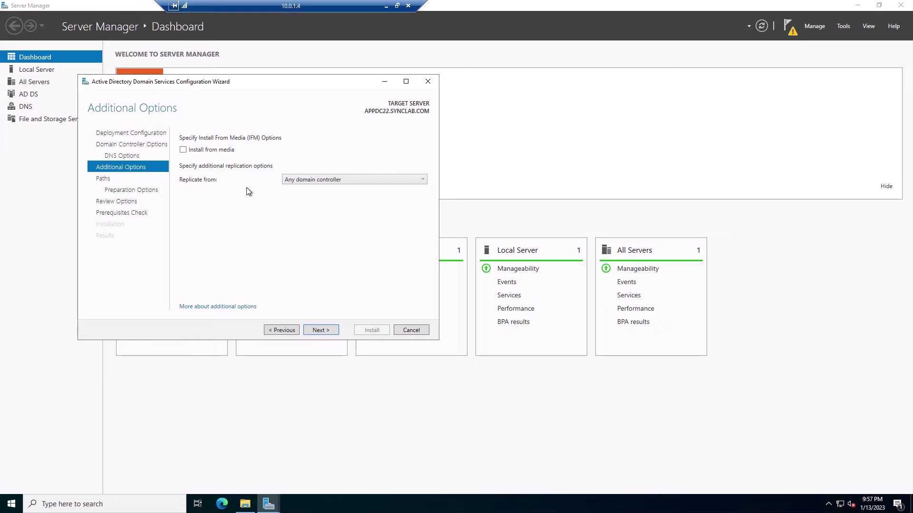
# Step: Keep replication from Any domain controller and accept the default NTDS and SYSVOL paths
pyautogui.click(326, 179)
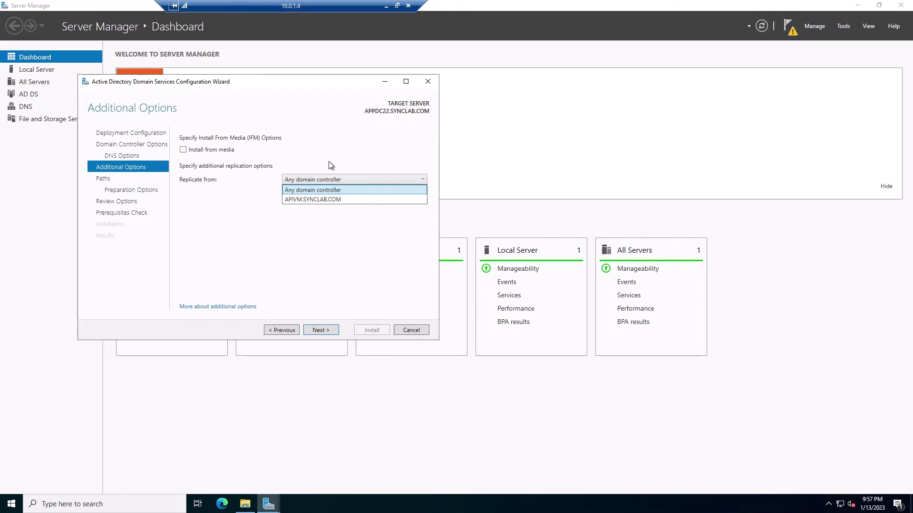
pyautogui.click(305, 190)
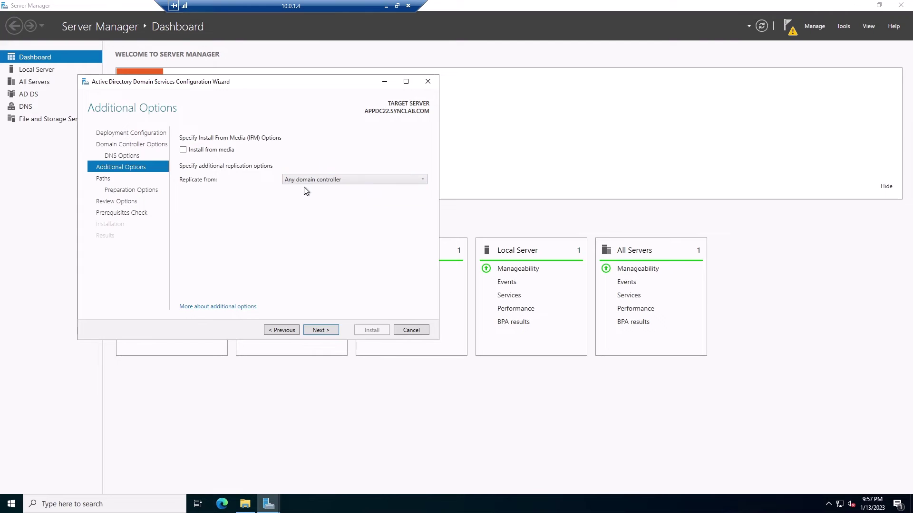
pyautogui.click(326, 332)
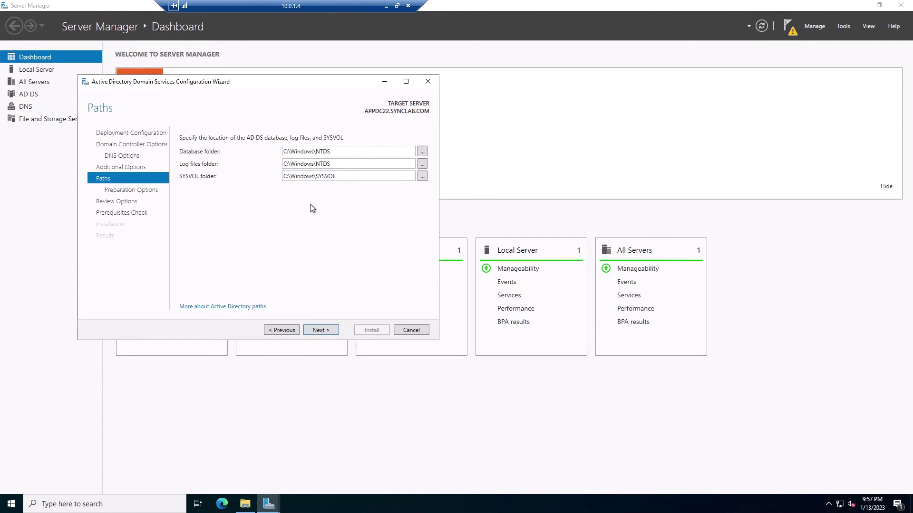
pyautogui.click(323, 330)
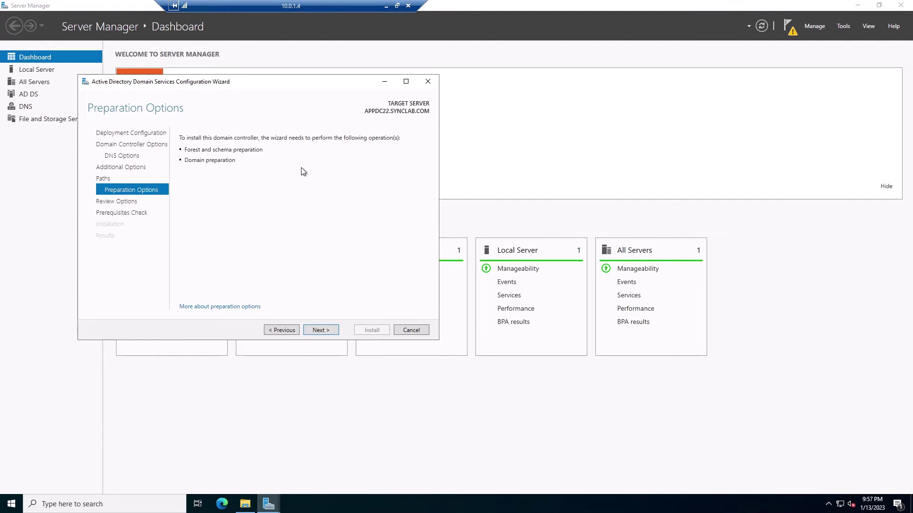
# Step: Review the chosen options, pass the prerequisites check and start the promotion
pyautogui.click(326, 330)
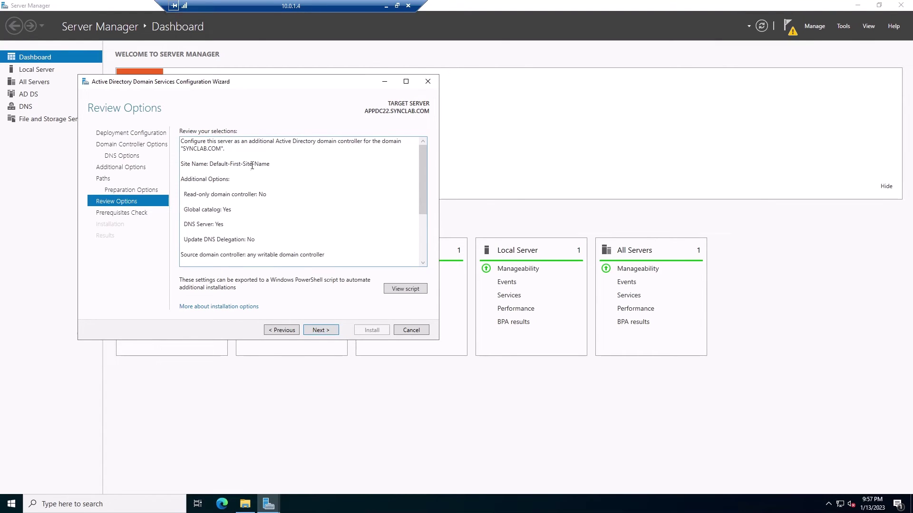
pyautogui.moveTo(422, 158); pyautogui.dragTo(419, 224)
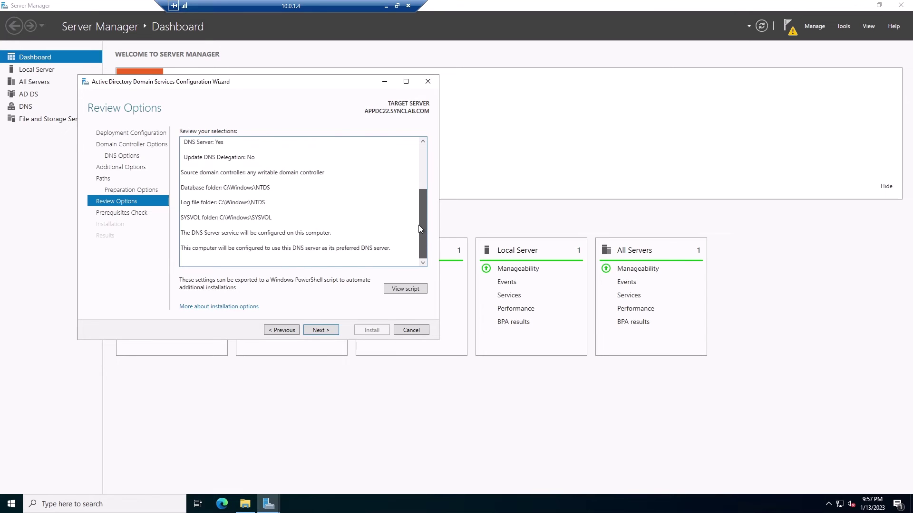
pyautogui.click(323, 330)
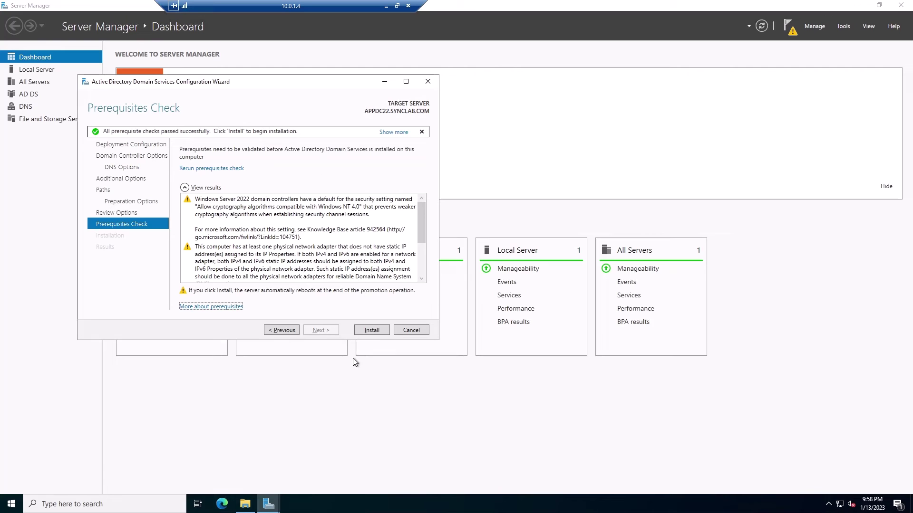
pyautogui.click(374, 331)
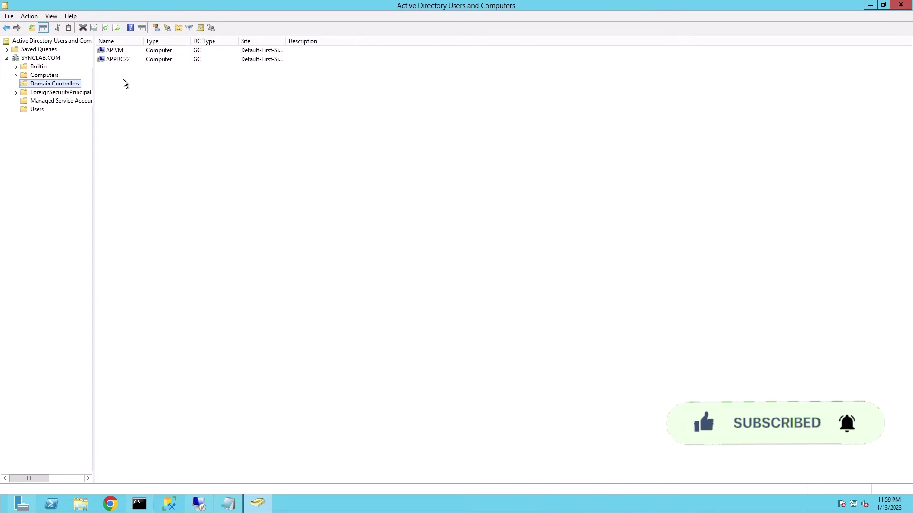
# Step: Select APPDC22 under Domain Controllers, then bring up the Remote Desktop Connection to 10.0.1.4
pyautogui.click(120, 59)
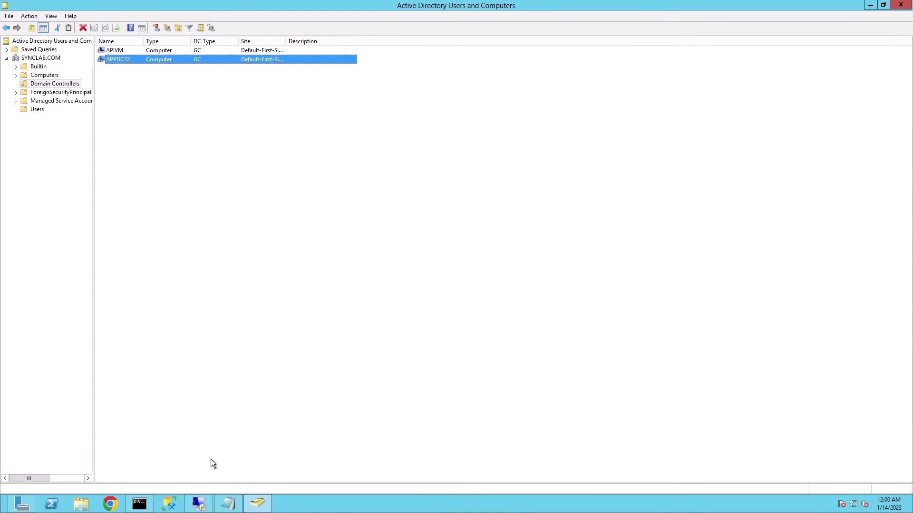
pyautogui.click(199, 504)
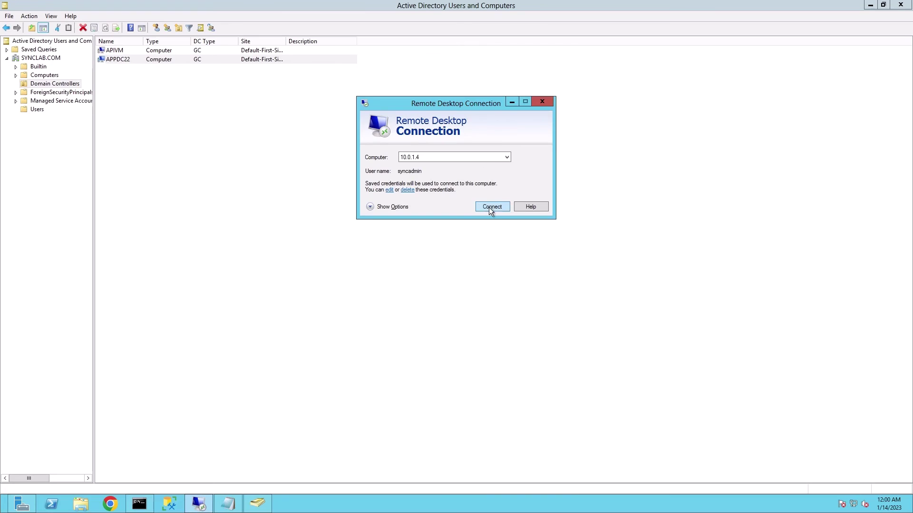
# Step: Connect to 10.0.1.4 with another domain account's user name and password, accepting the untrusted certificate
pyautogui.click(491, 207)
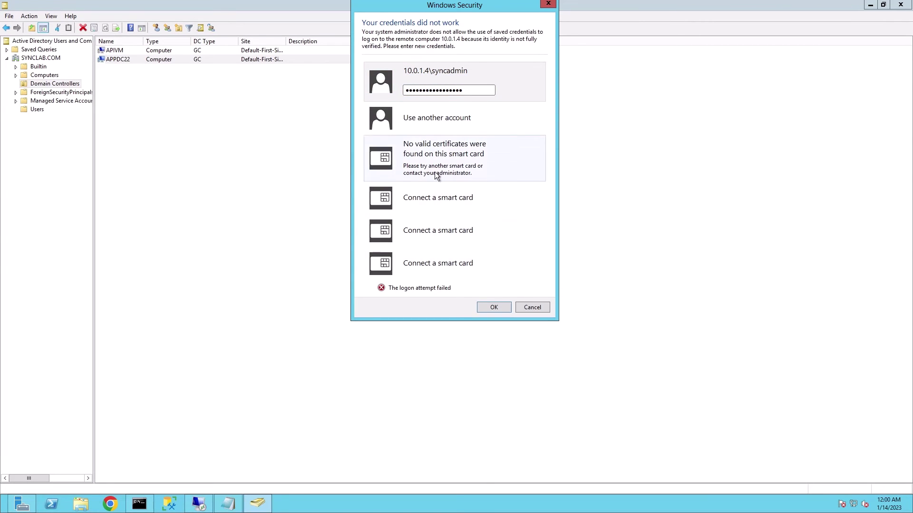
pyautogui.click(441, 120)
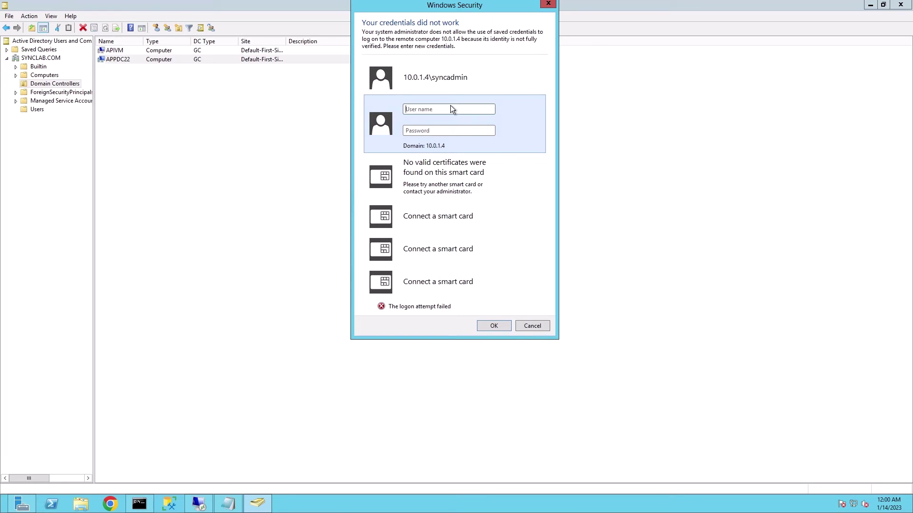
pyautogui.write('synclab\\synca')
pyautogui.hotkey('ctrl', 'v')
pyautogui.click(494, 327)
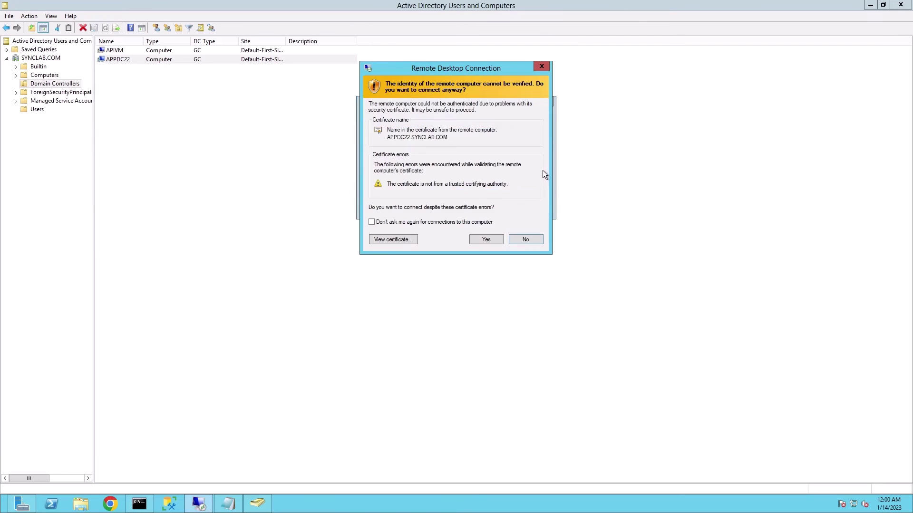
pyautogui.click(487, 238)
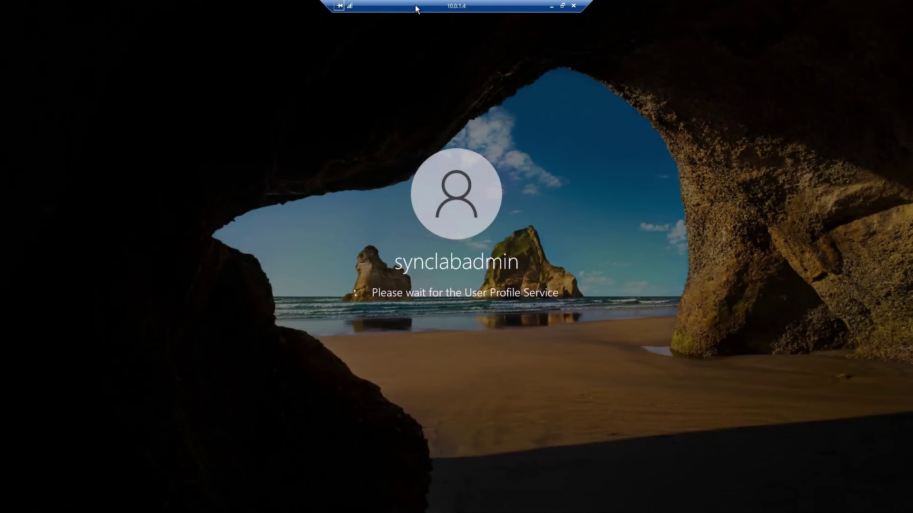
pyautogui.moveTo(419, 7); pyautogui.dragTo(270, 10)
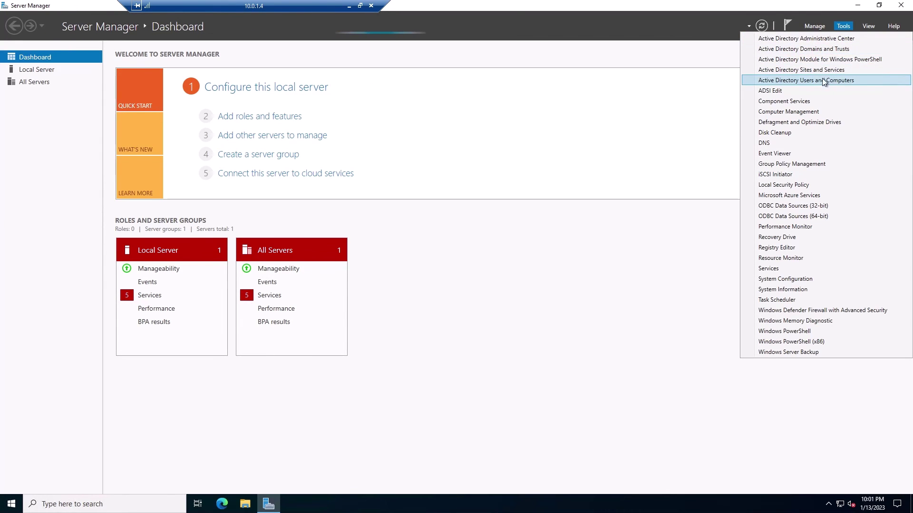
# Step: Launch Active Directory Users and Computers from Server Manager's Tools menu, then minimize Server Manager
pyautogui.click(804, 80)
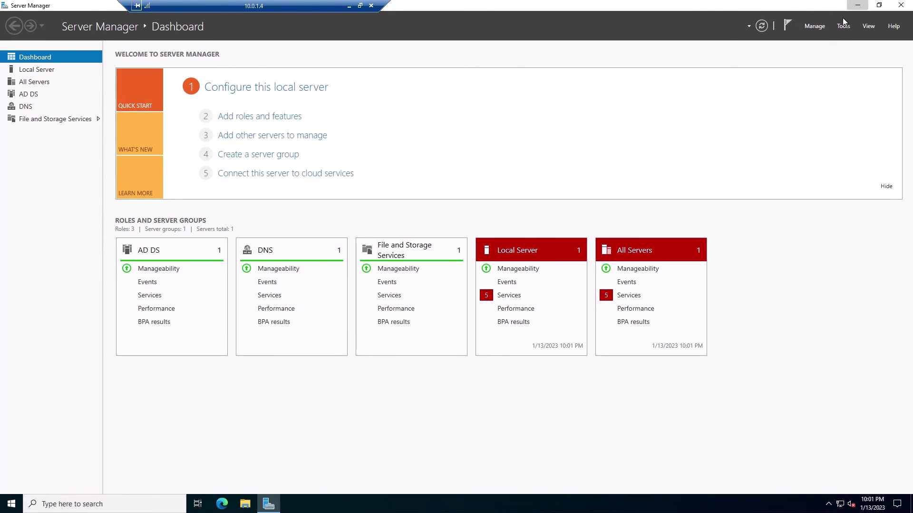
pyautogui.click(858, 5)
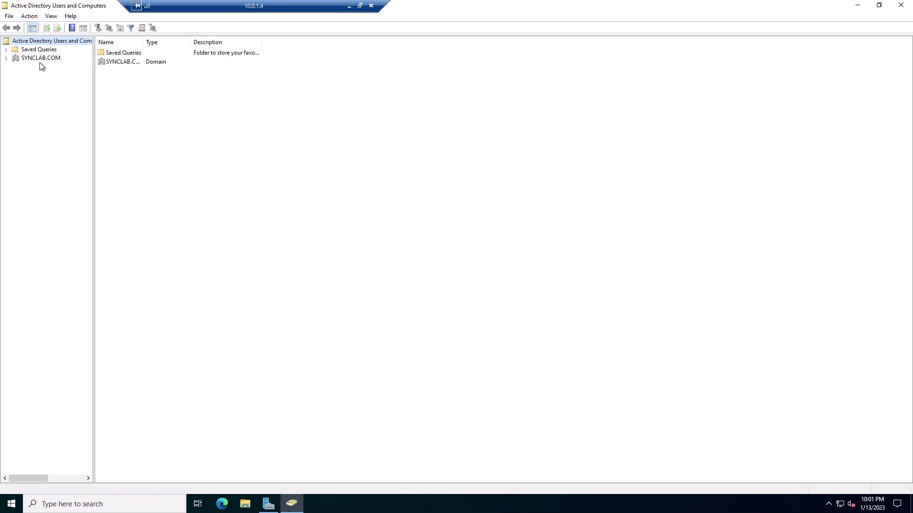
# Step: Select SYNCLAB.COM and expand it to list Builtin, Computers, Domain Controllers and Users
pyautogui.click(45, 59)
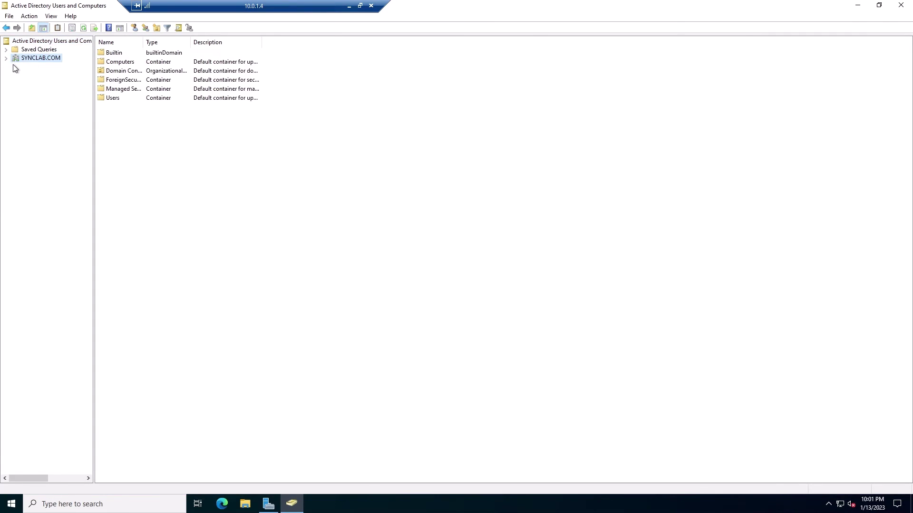
pyautogui.click(6, 58)
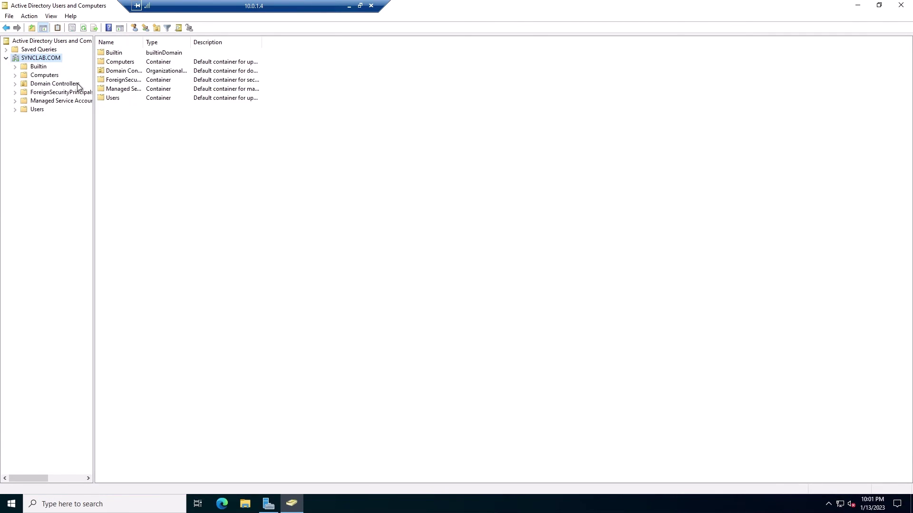